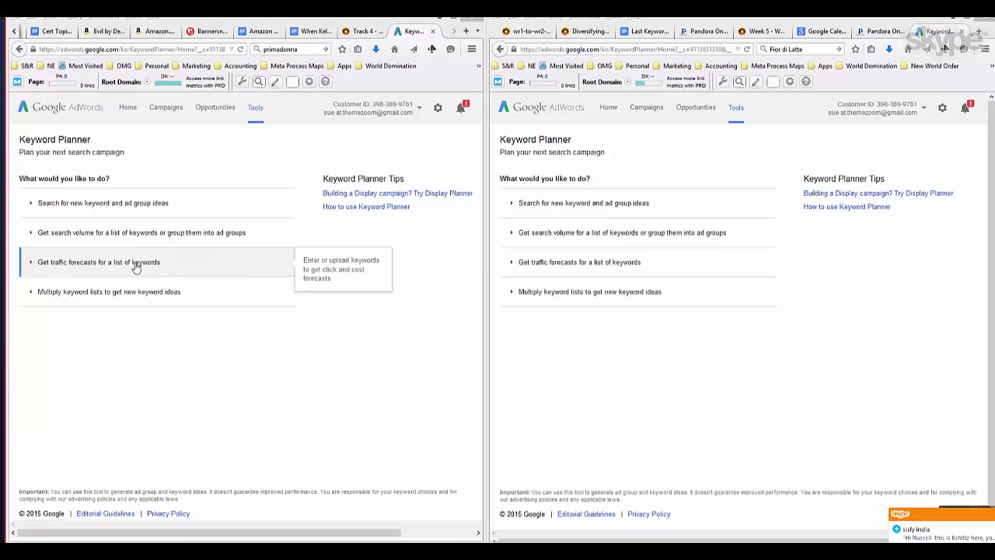
# Step: Enter 'austin food truck' and 'austin food trucks' on separate lines in the search-volume keyword box
pyautogui.click(144, 236)
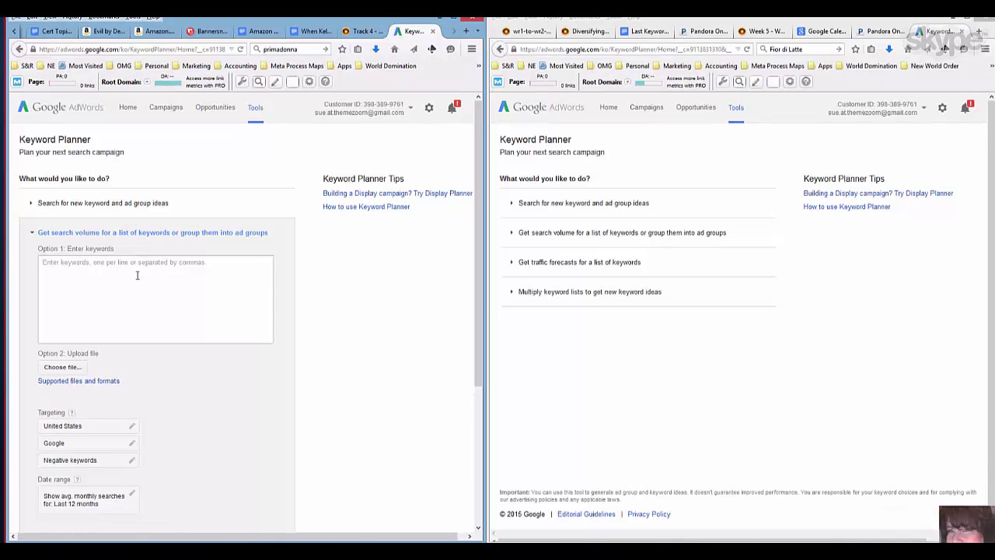
pyautogui.click(137, 277)
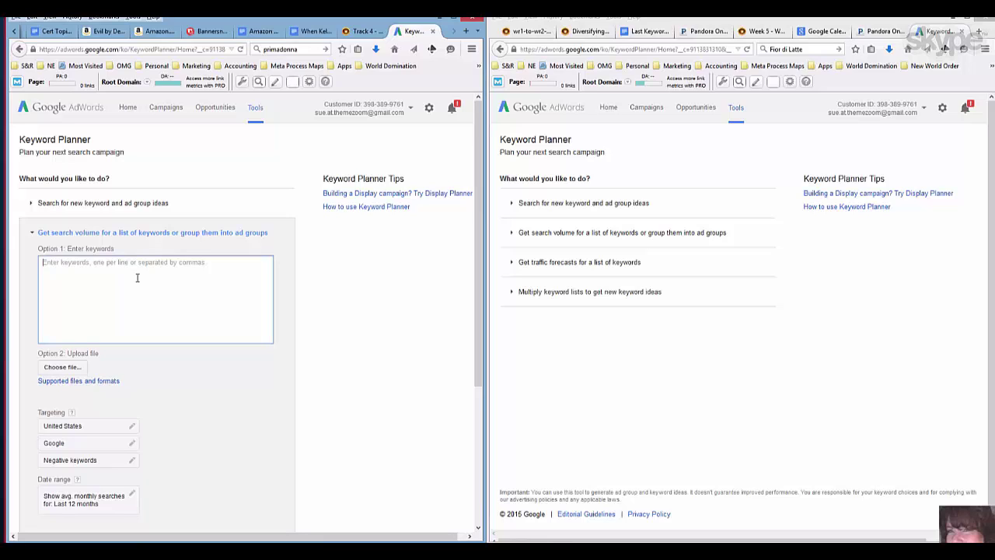
pyautogui.write('austin food truck ')
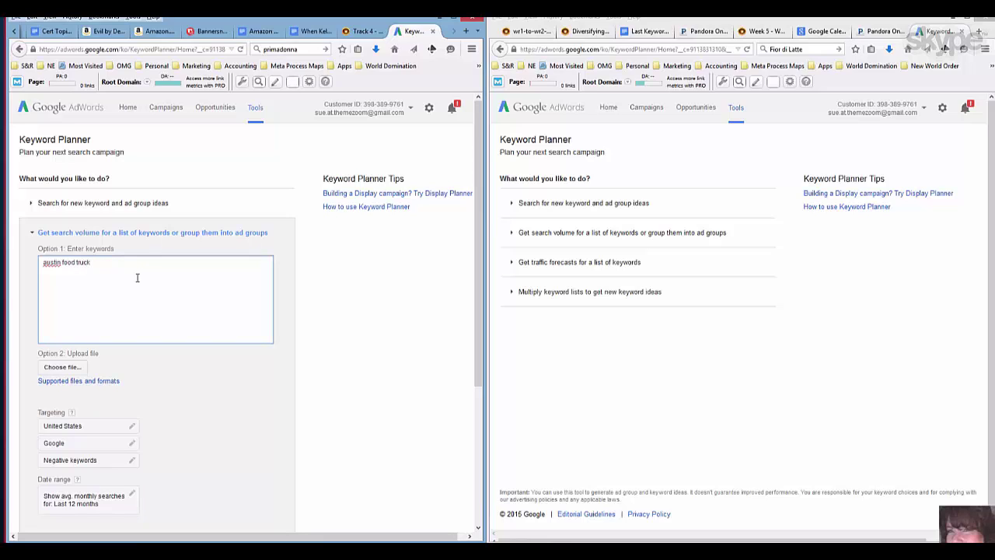
pyautogui.write('austin food trucks')
pyautogui.scroll(-3, 208, 442)
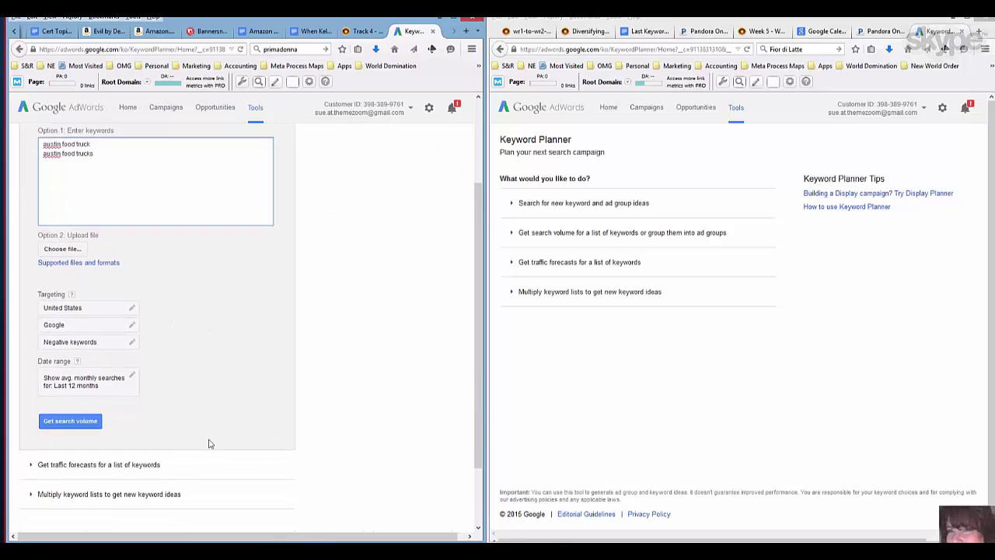
pyautogui.scroll(2, 208, 442)
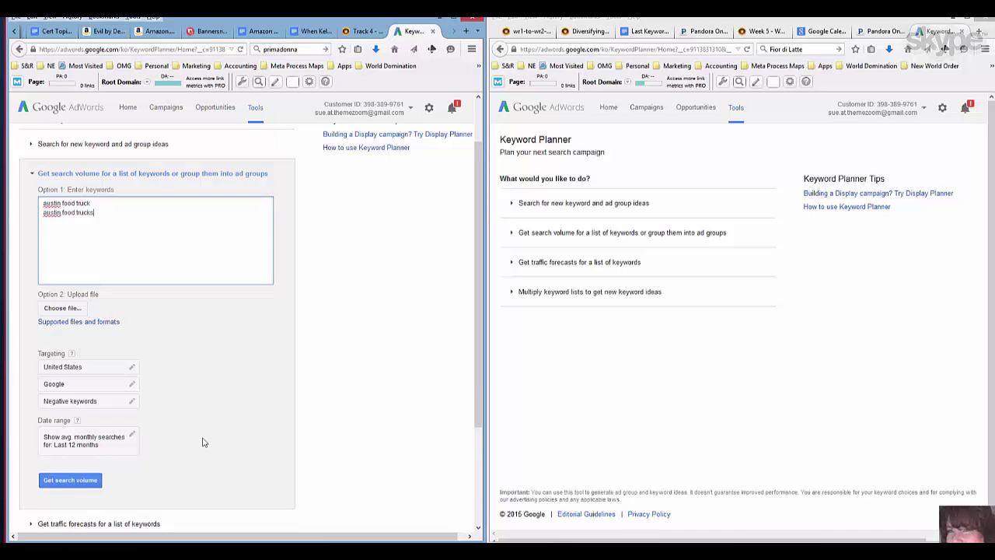
# Step: Fetch search volumes (2,900 and 260 monthly) and widen the window to show the full Keyword ideas table
pyautogui.click(58, 481)
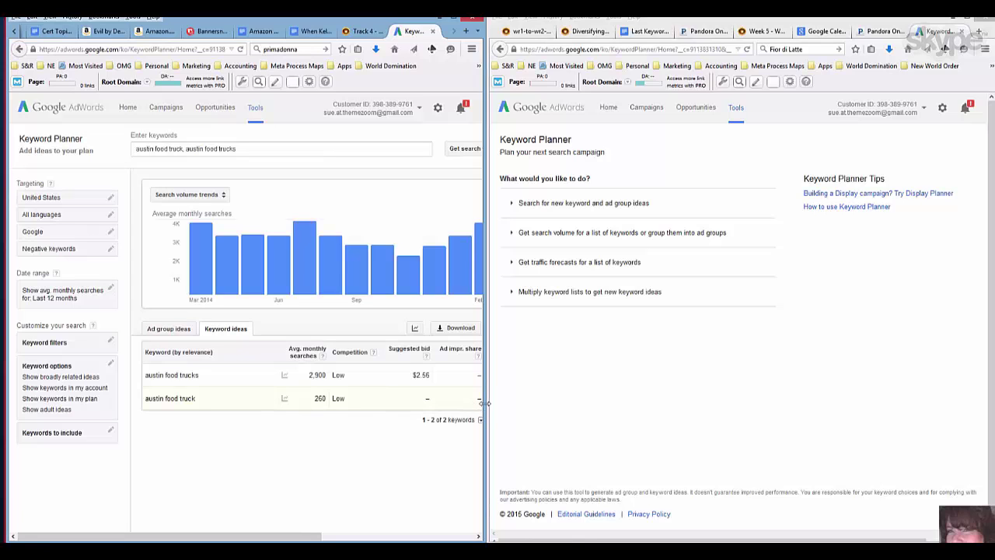
pyautogui.moveTo(488, 406); pyautogui.dragTo(554, 401)
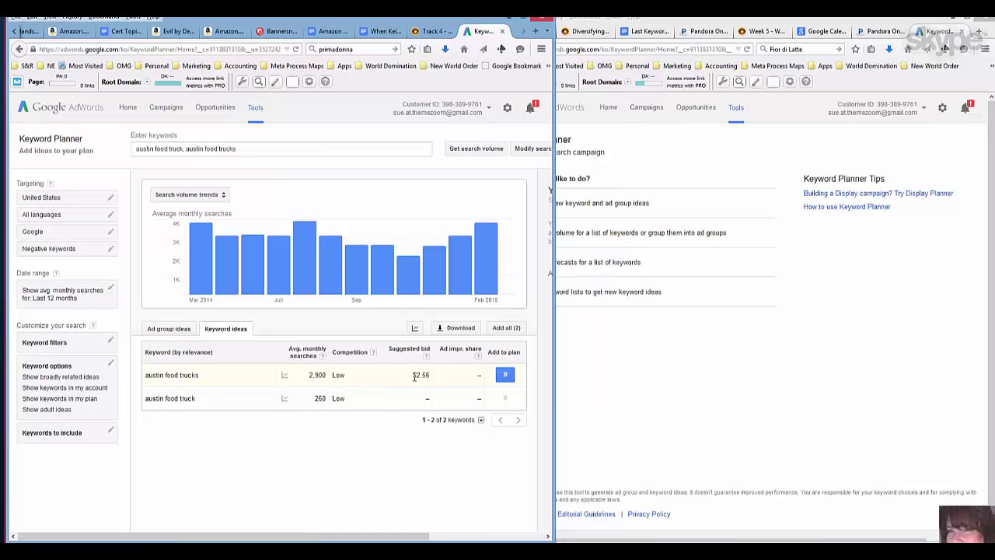
pyautogui.click(503, 374)
# Step: In the second browser window, enter 'austin food trucks' and 'austin food truck' in the traffic-forecast form
pyautogui.click(610, 395)
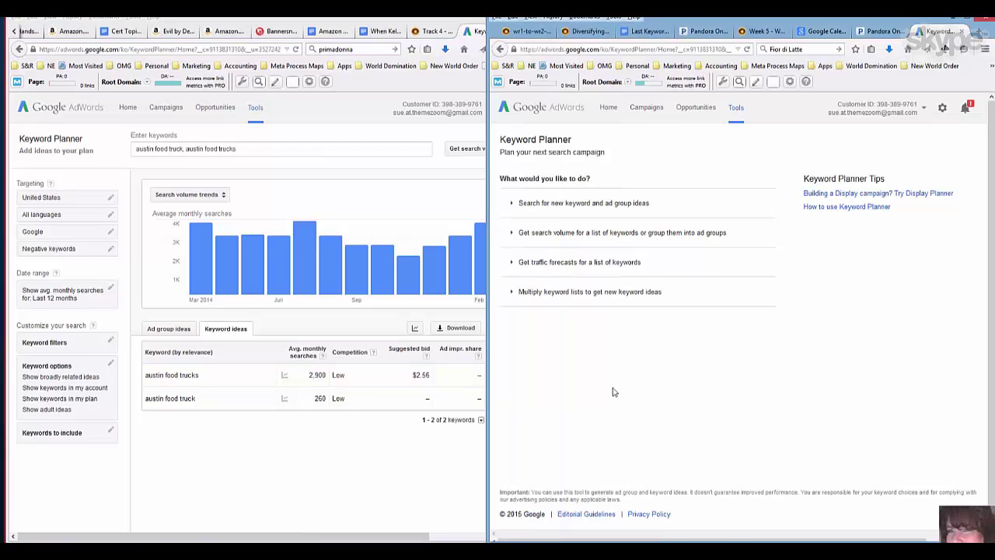
pyautogui.click(587, 265)
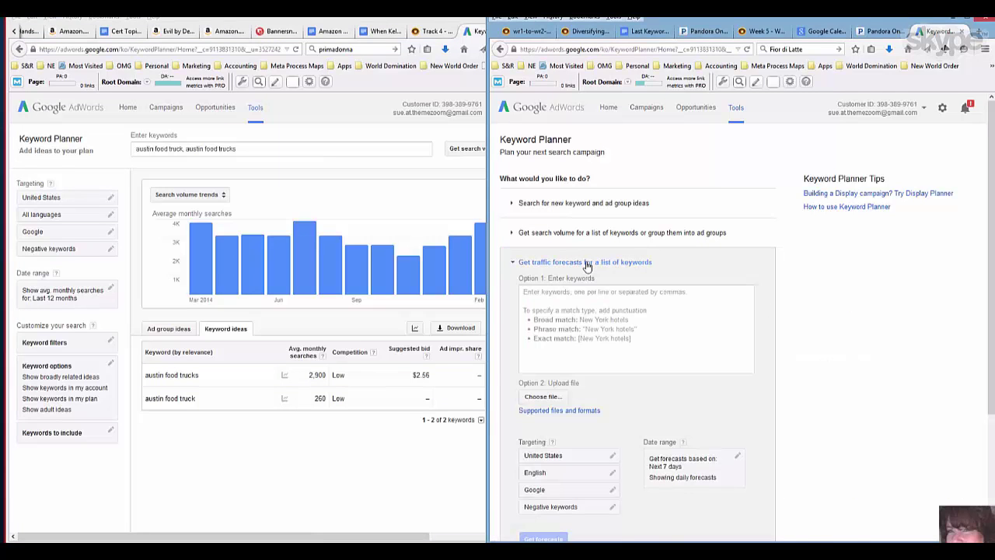
pyautogui.click(573, 303)
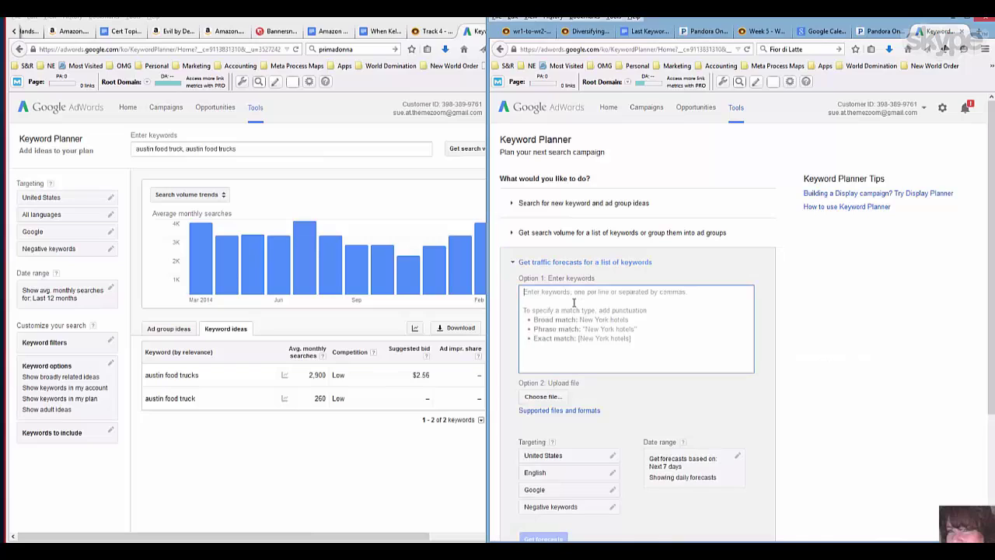
pyautogui.write('austin f')
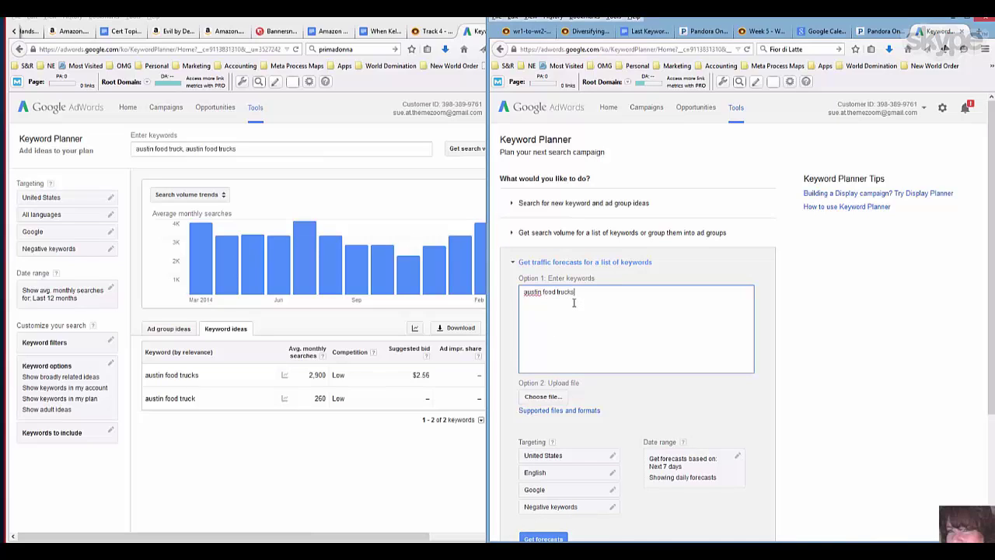
pyautogui.write('ood trucks')
pyautogui.press('Return')
pyautogui.write('austin food truck')
pyautogui.scroll(-1, 512, 463)
pyautogui.scroll(-2, 511, 463)
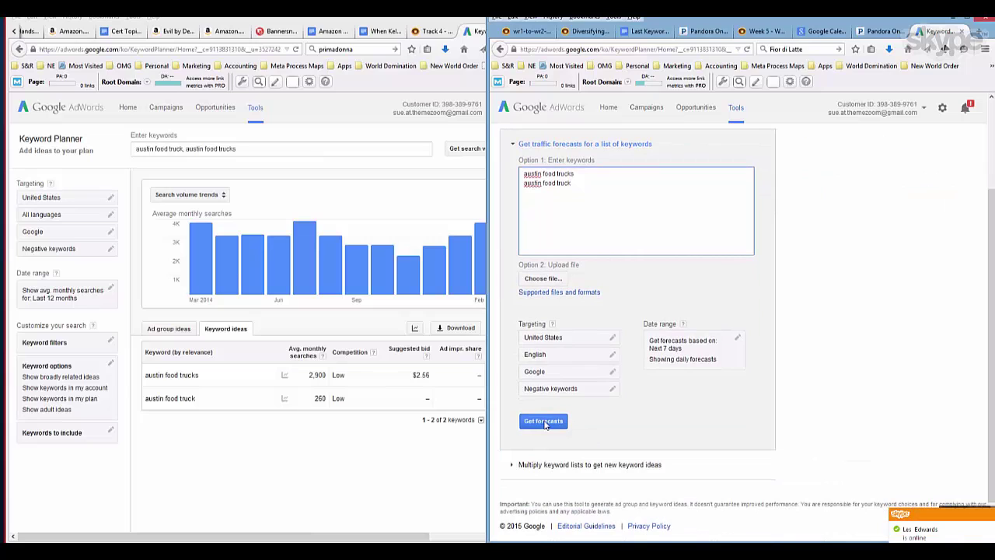
pyautogui.click(545, 422)
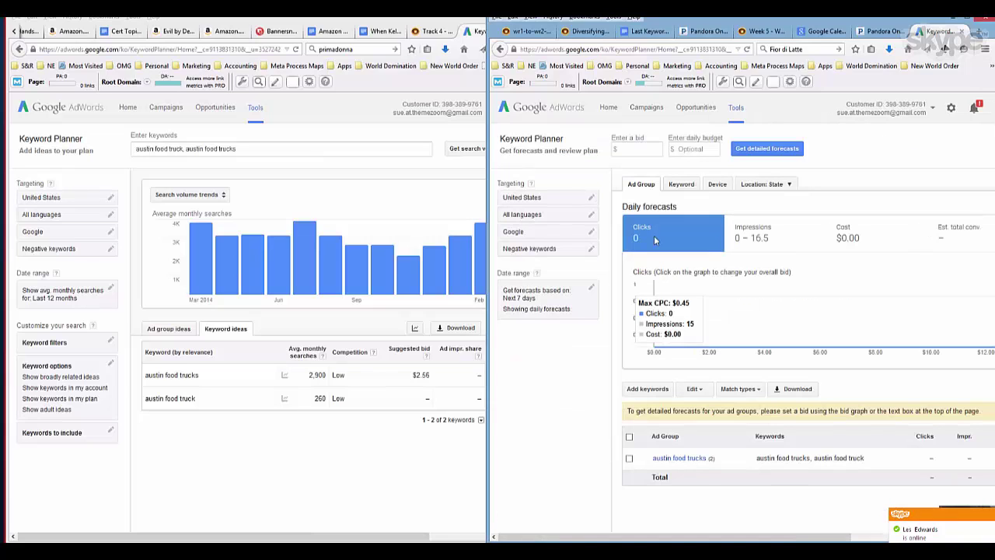
pyautogui.click(638, 152)
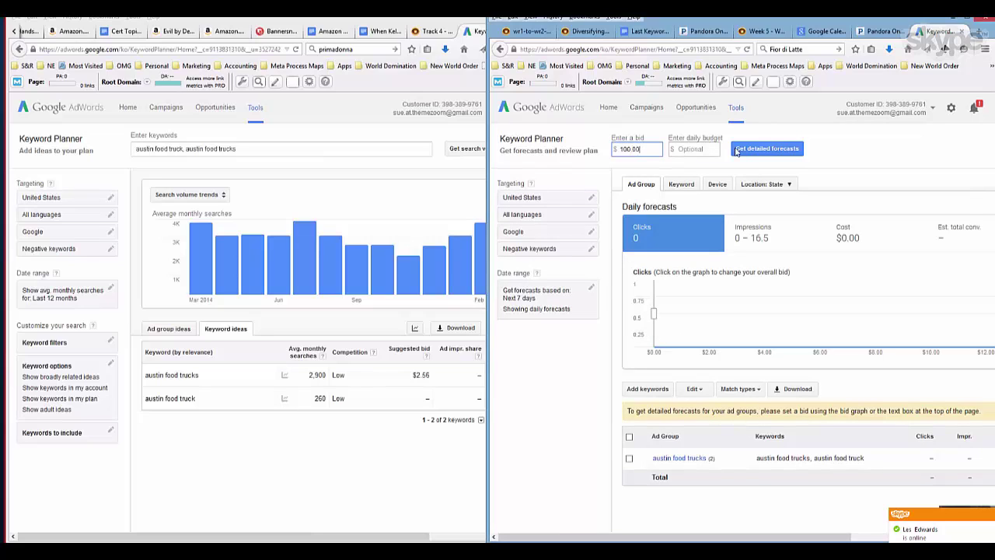
pyautogui.click(758, 148)
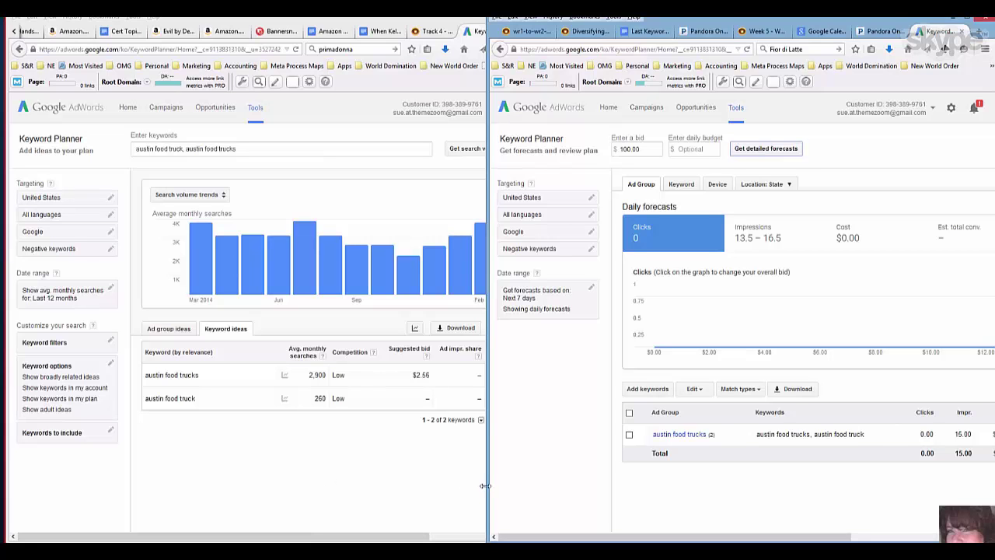
pyautogui.moveTo(484, 485); pyautogui.dragTo(337, 485)
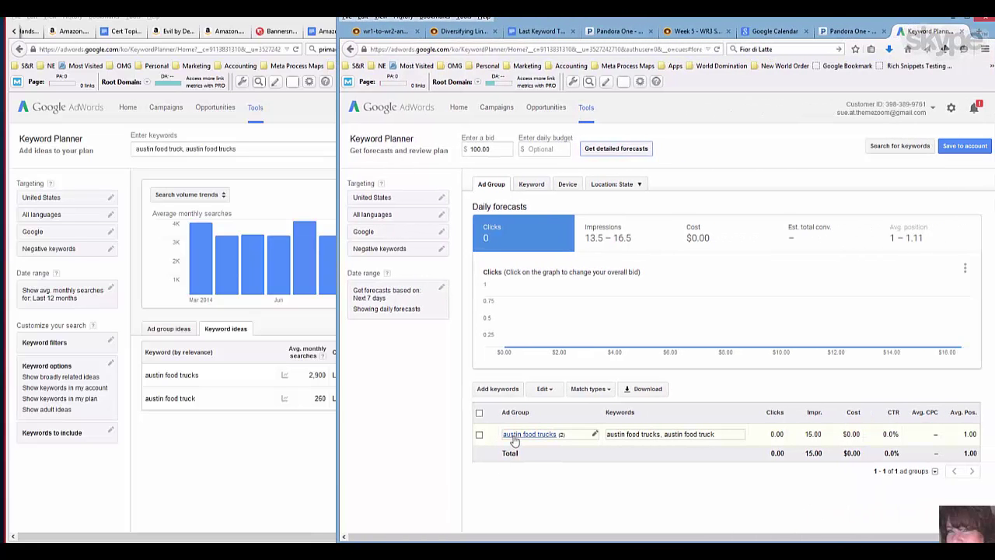
pyautogui.click(514, 436)
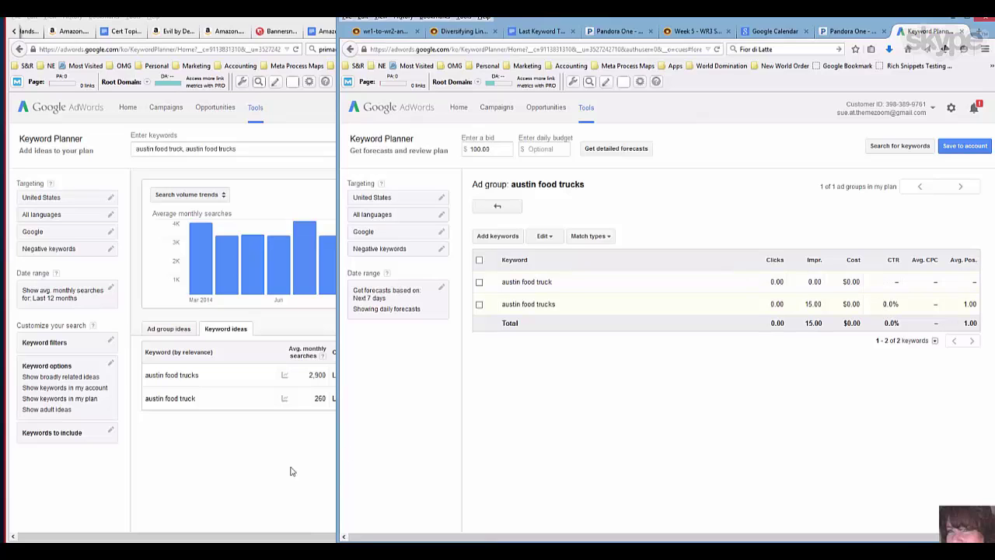
pyautogui.click(262, 478)
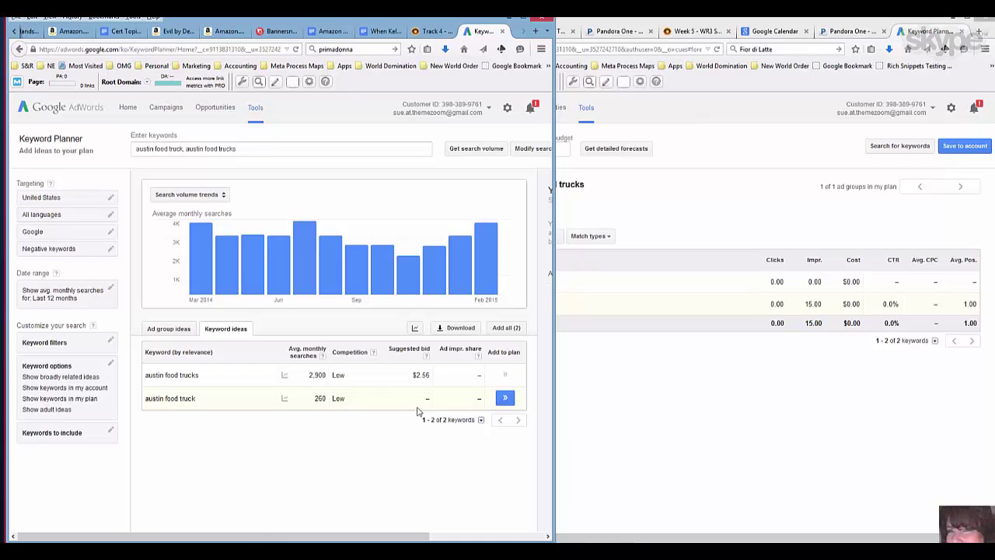
pyautogui.click(655, 383)
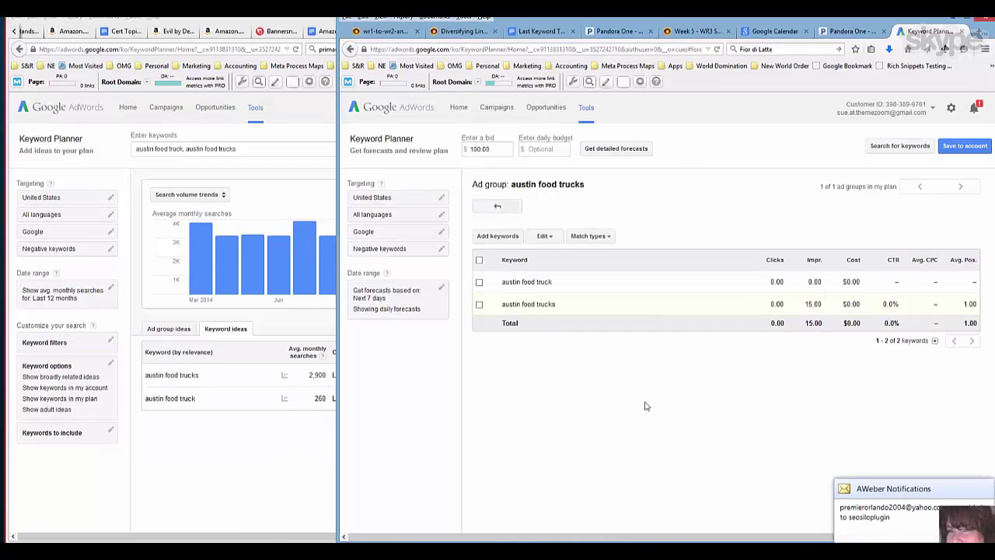
# Step: Limit forecast language targeting to English and refresh, giving austin food trucks 11 impressions
pyautogui.click(402, 218)
pyautogui.click(399, 223)
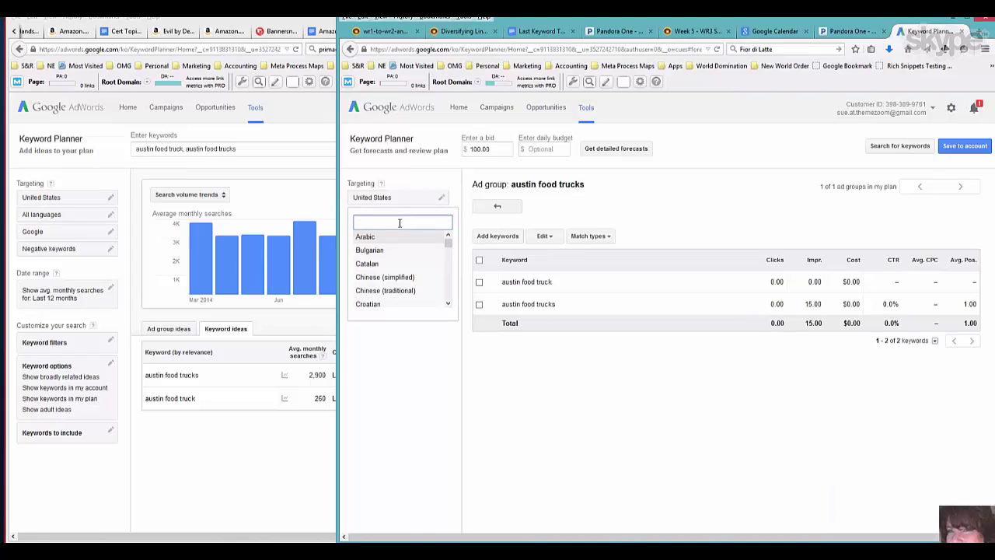
pyautogui.write('eng')
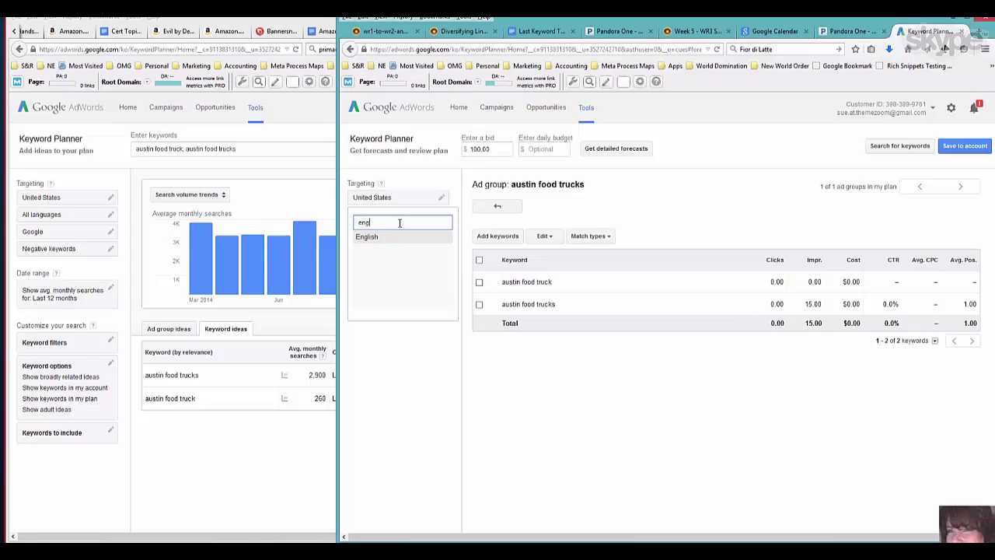
pyautogui.click(398, 238)
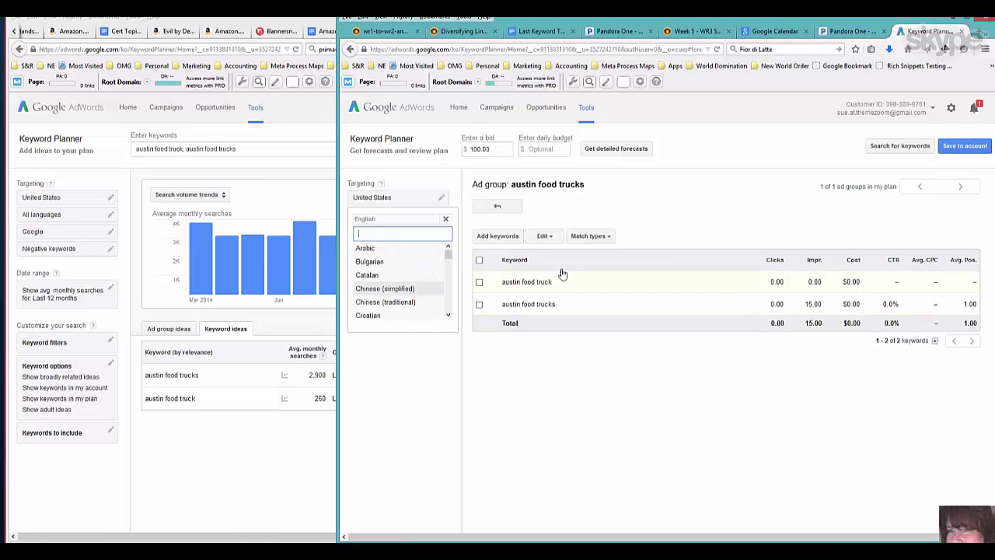
pyautogui.click(552, 197)
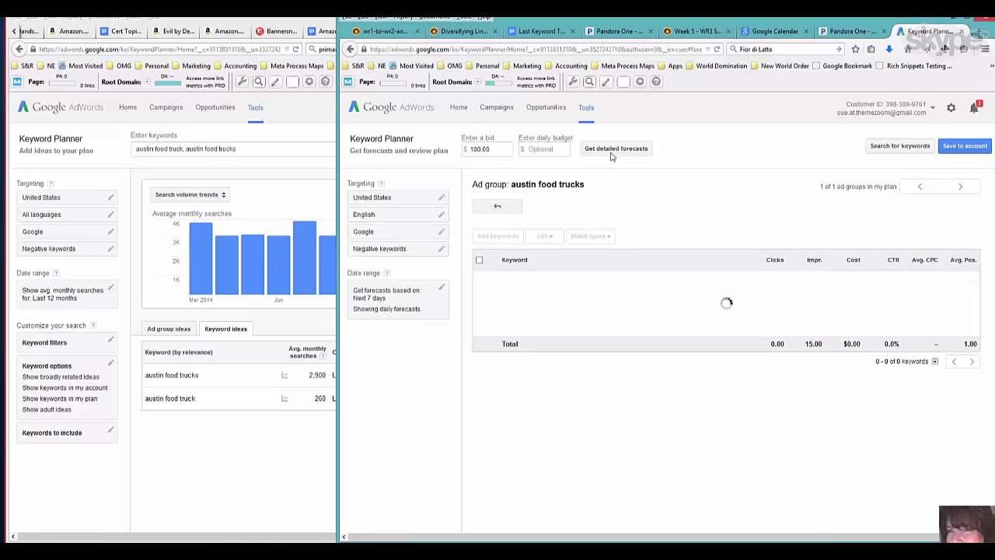
pyautogui.click(614, 148)
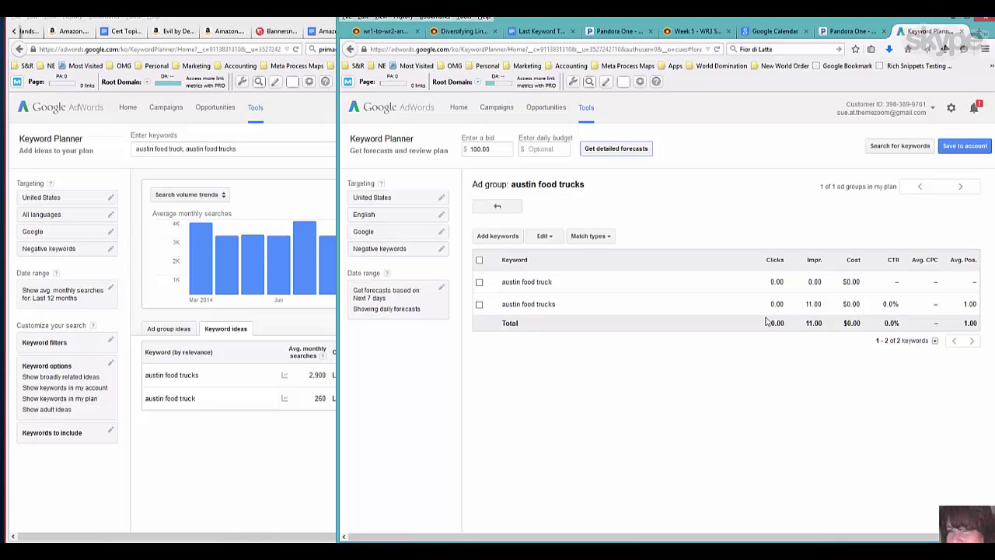
pyautogui.click(261, 463)
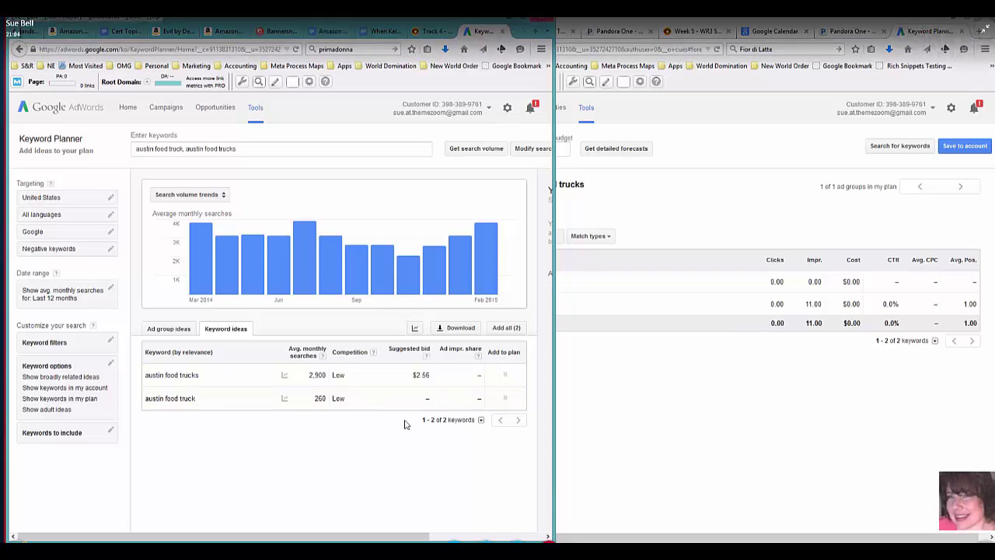
pyautogui.press('Escape')
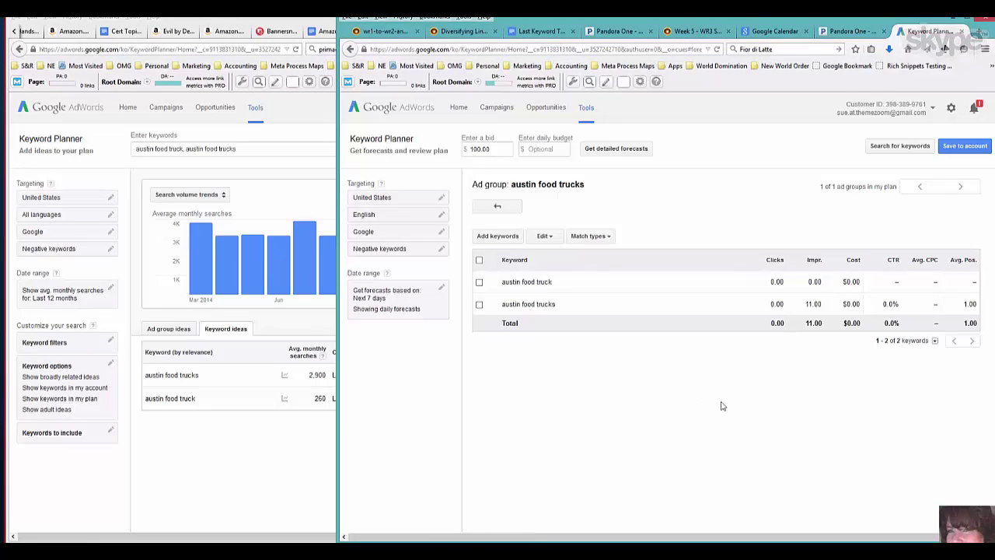
# Step: Generate the plan download as Excel CSV with statistics segmented by month
pyautogui.click(497, 205)
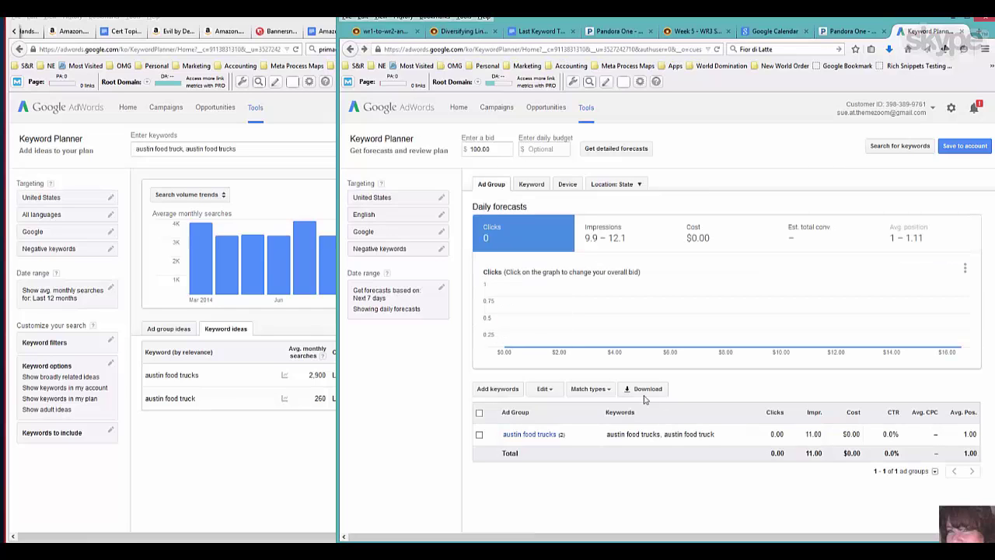
pyautogui.click(642, 389)
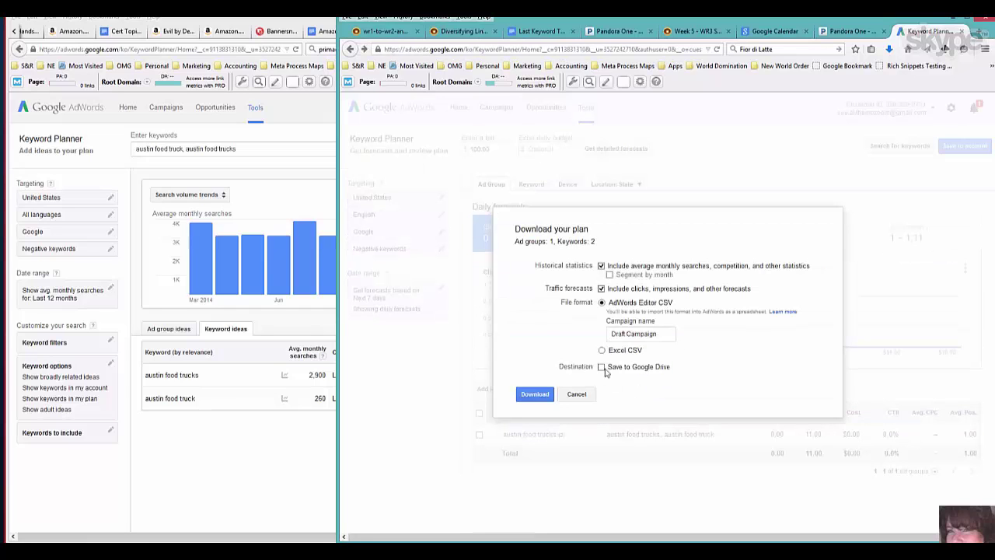
pyautogui.click(610, 275)
pyautogui.click(540, 399)
pyautogui.click(602, 351)
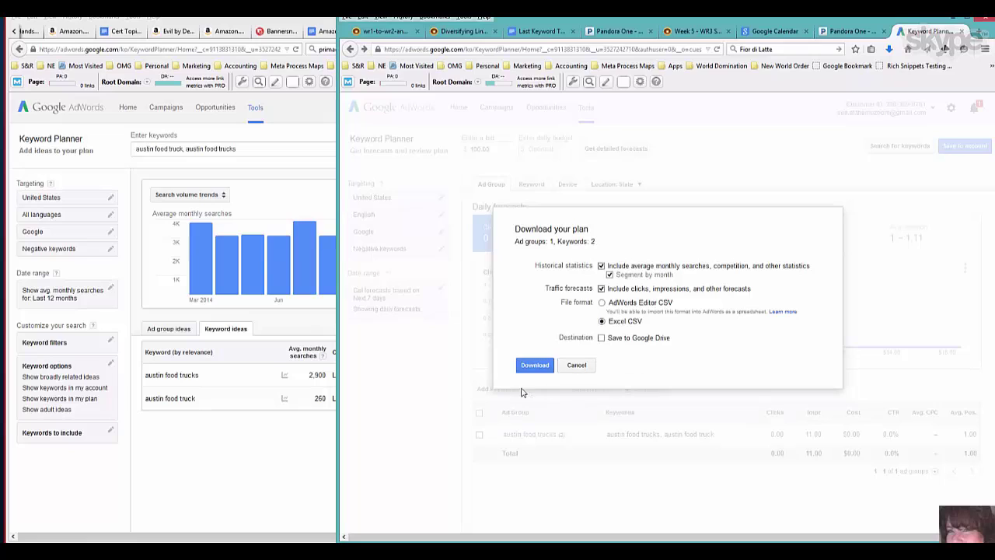
pyautogui.click(535, 366)
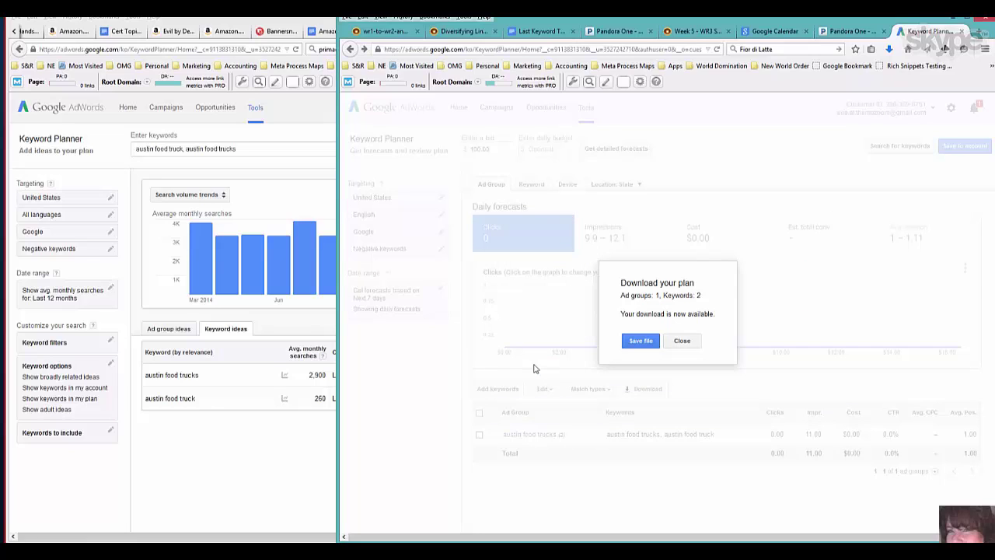
# Step: Save the plan file and open the downloaded CSV with OpenOffice Calc
pyautogui.click(629, 340)
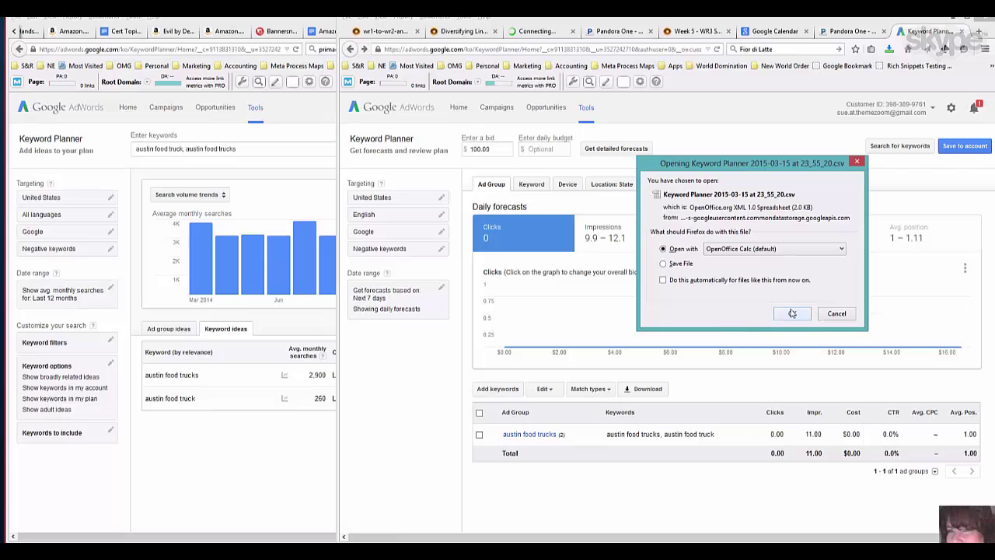
pyautogui.click(791, 312)
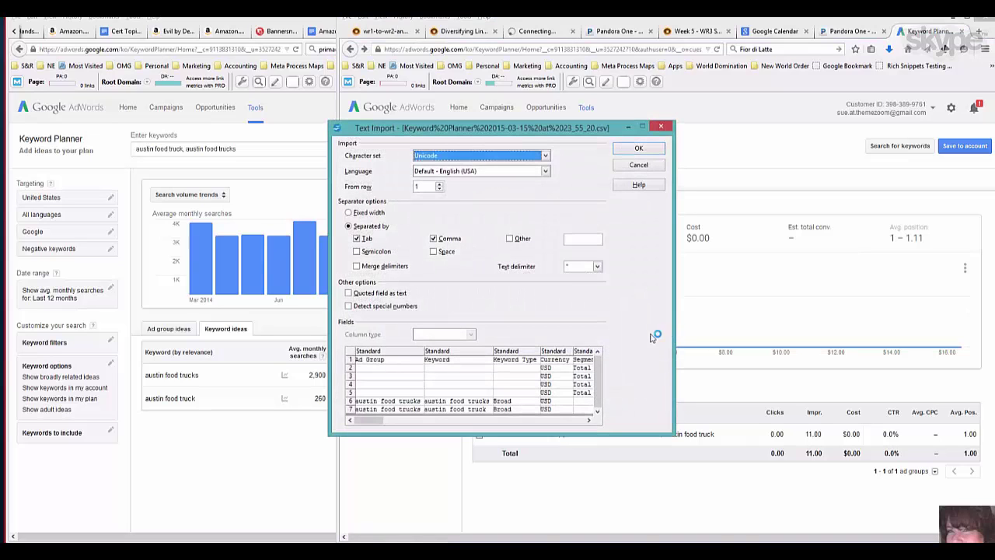
pyautogui.click(638, 147)
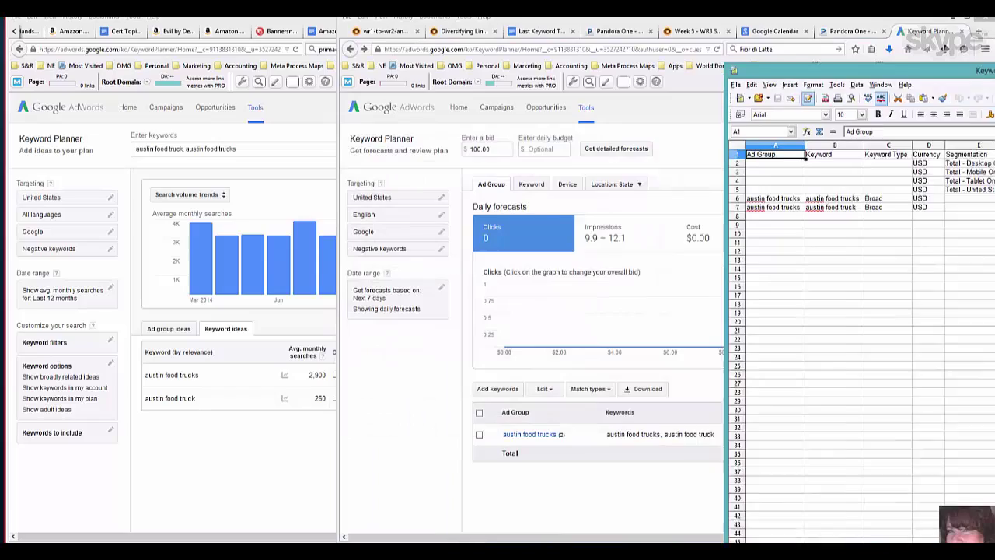
pyautogui.moveTo(953, 84); pyautogui.dragTo(657, 25)
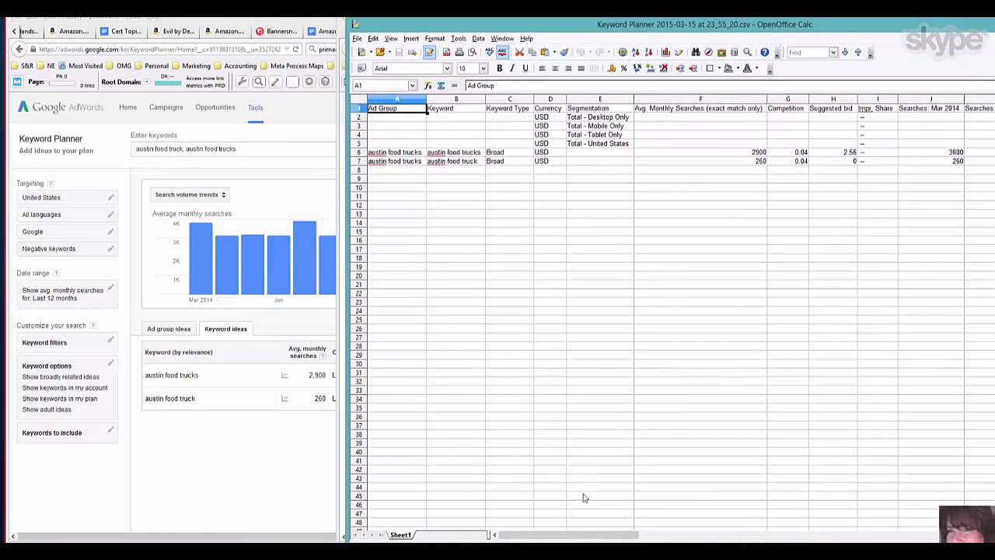
pyautogui.moveTo(579, 536); pyautogui.dragTo(609, 535)
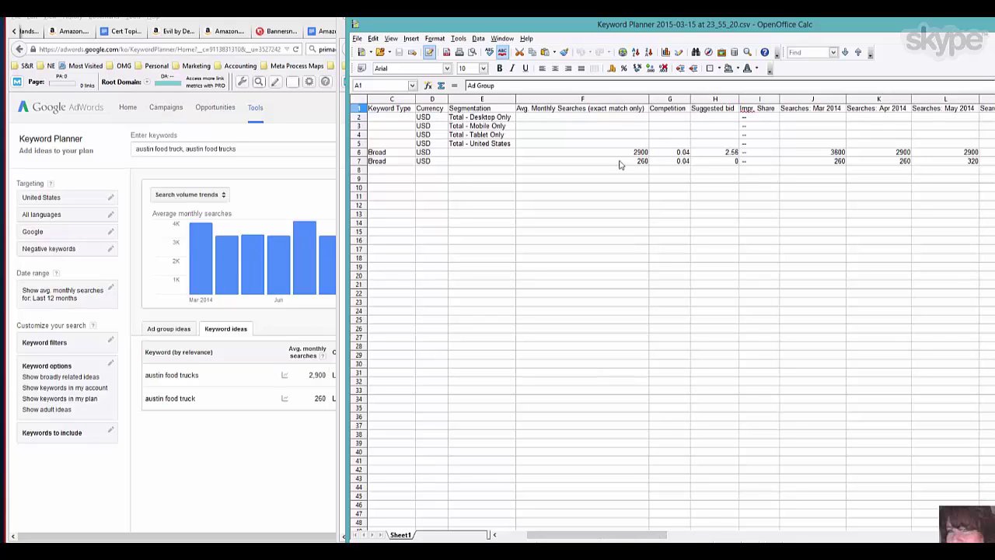
pyautogui.moveTo(630, 537); pyautogui.dragTo(696, 531)
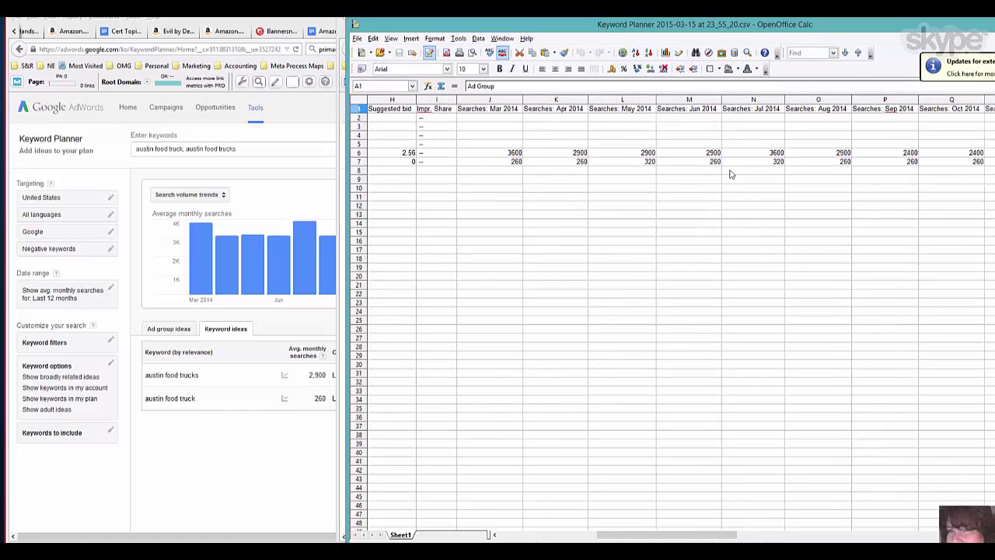
pyautogui.moveTo(610, 535); pyautogui.dragTo(756, 522)
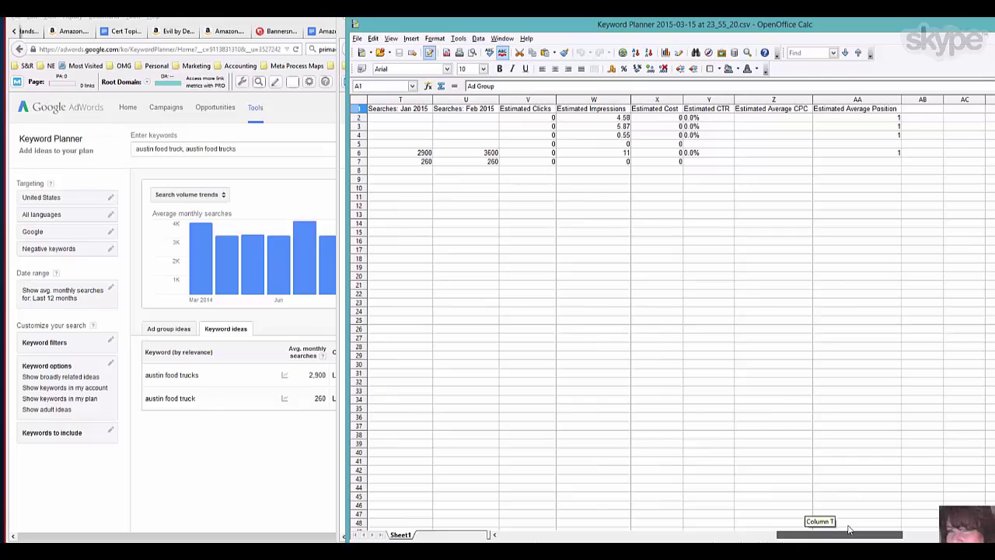
pyautogui.moveTo(849, 530); pyautogui.dragTo(849, 530)
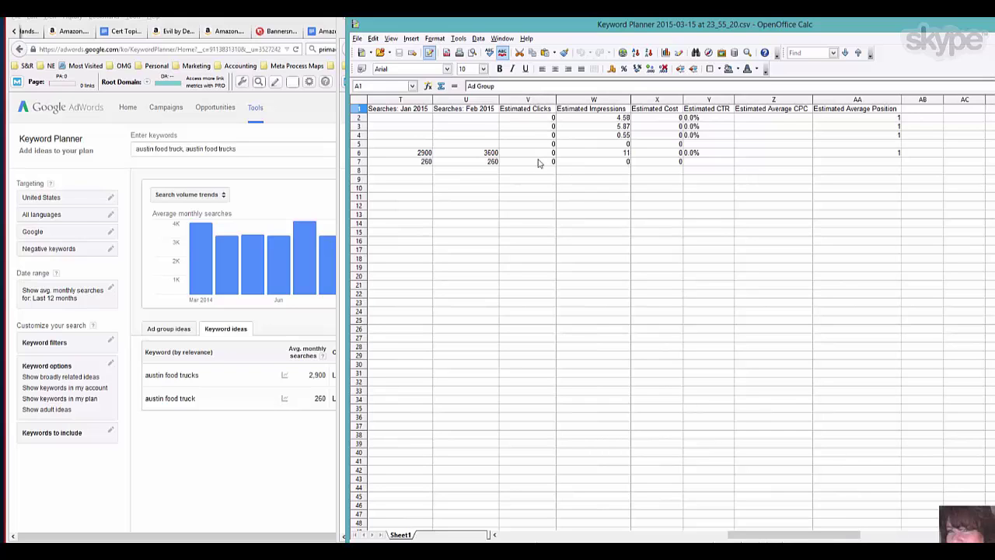
pyautogui.click(535, 101)
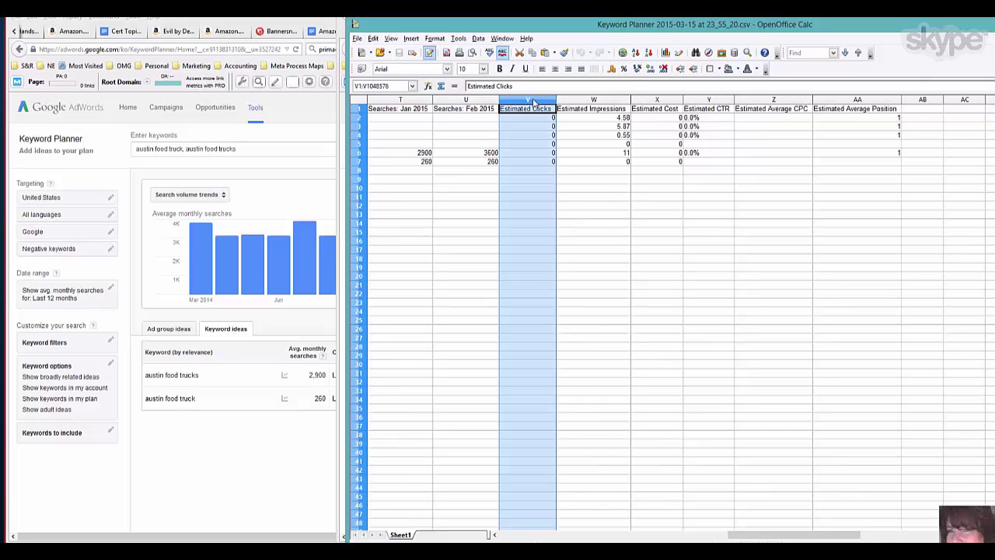
pyautogui.click(655, 100)
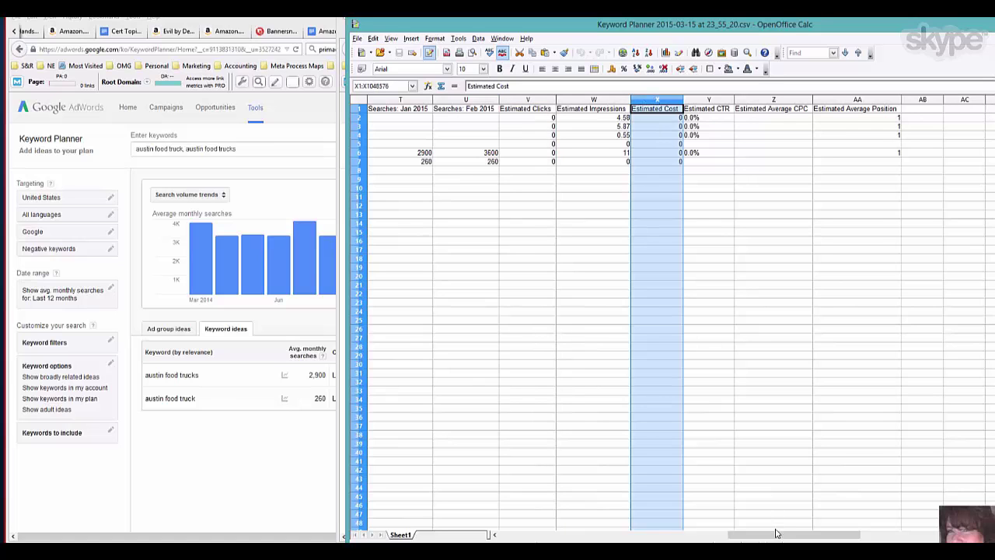
pyautogui.moveTo(778, 534); pyautogui.dragTo(555, 534)
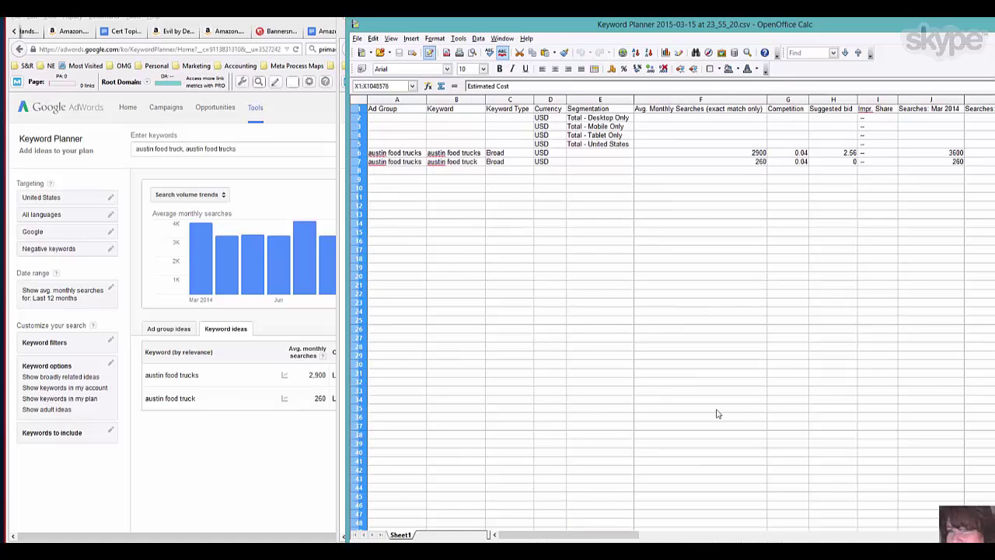
pyautogui.click(683, 99)
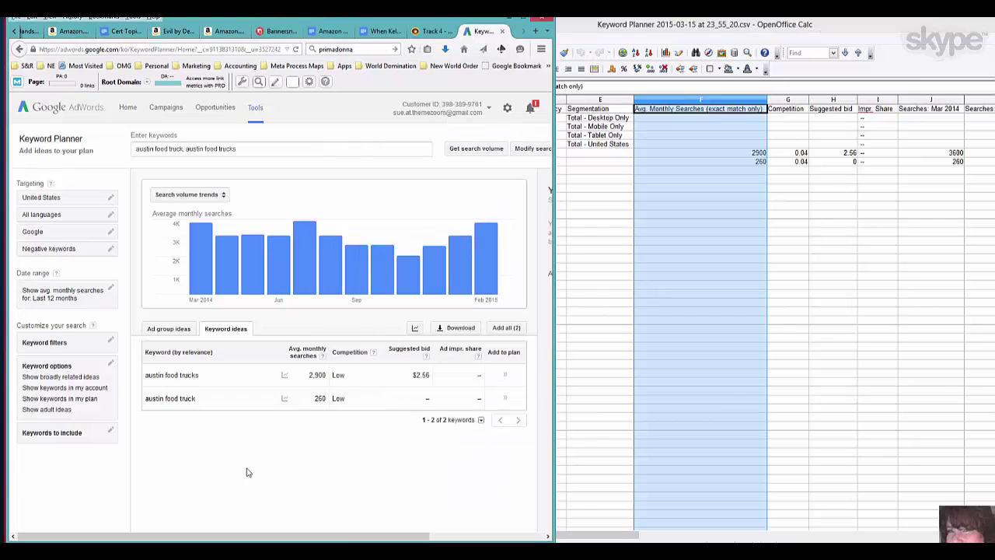
# Step: Bring the browser forward, then restore the Calc spreadsheet down to a small window beside it
pyautogui.click(249, 473)
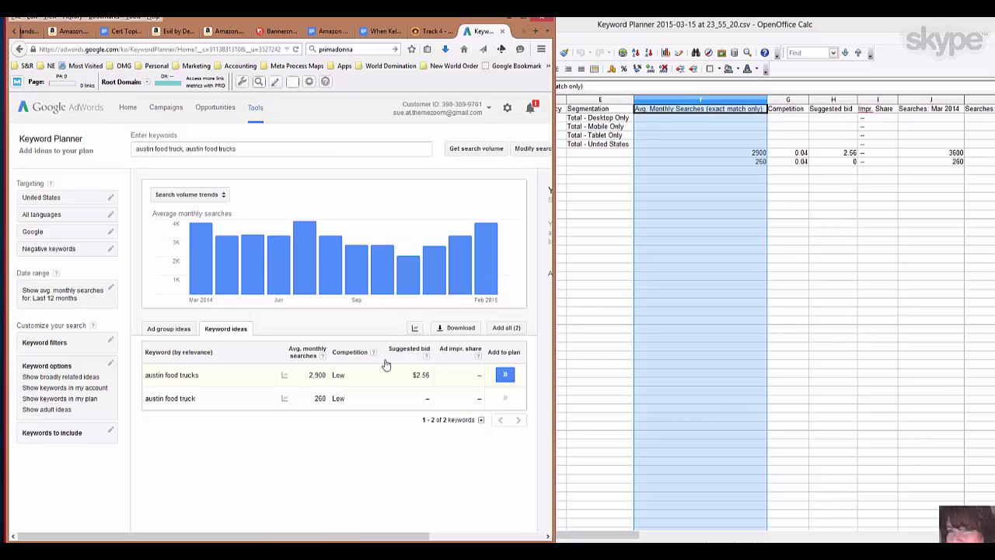
pyautogui.click(680, 29)
pyautogui.doubleClick(681, 29)
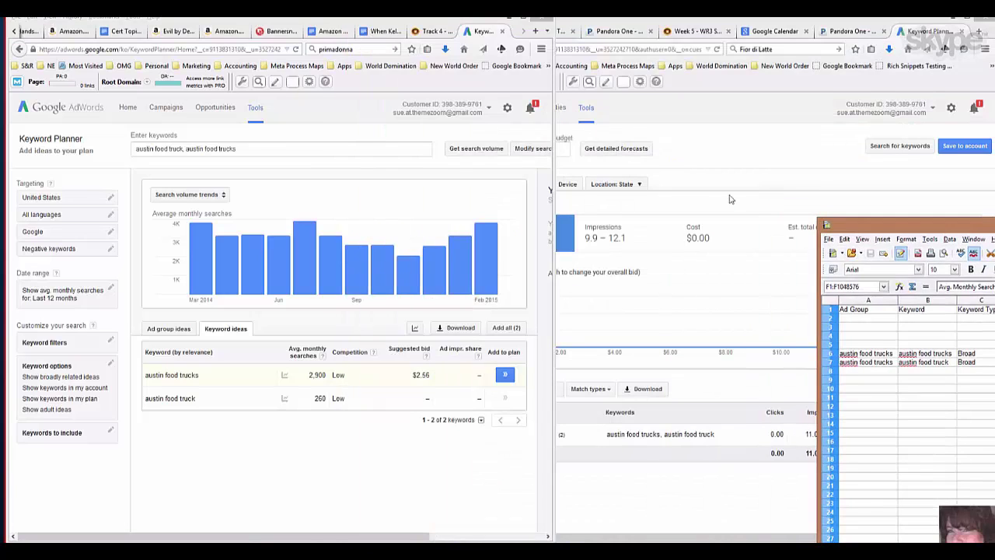
# Step: Bring the austin food trucks forecast page (11.00 impressions, $0.00 cost) to the front
pyautogui.click(707, 155)
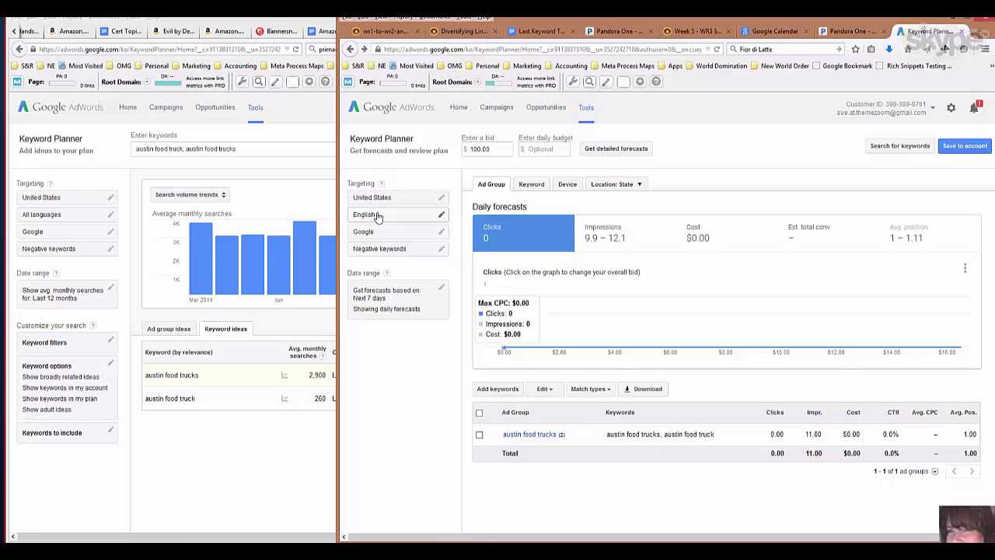
# Step: Bring the keyword ideas page showing 2,900 and 260 monthly searches back to the front
pyautogui.click(166, 451)
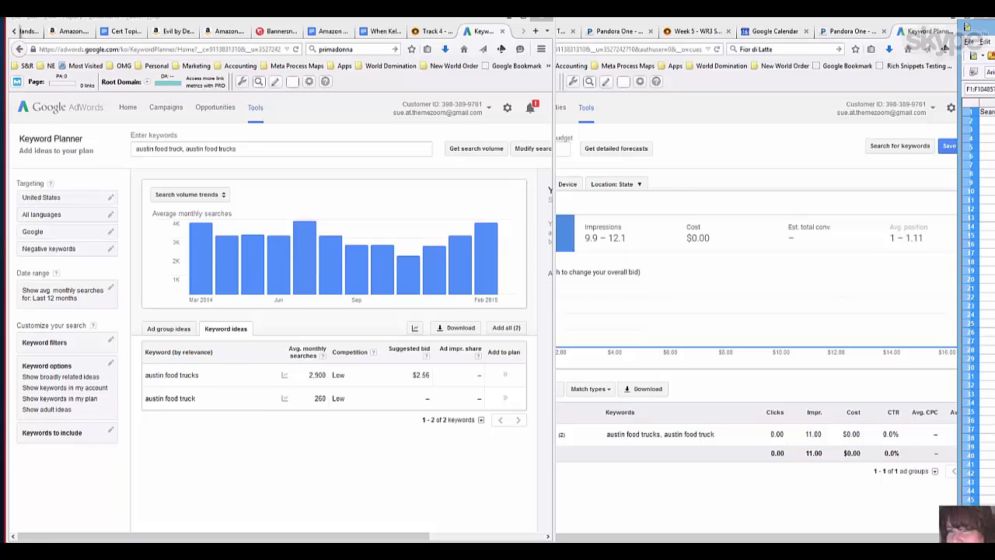
# Step: Move the Calc sheet over the browser and read F6 and F7: 2900 and 260 monthly searches
pyautogui.moveTo(994, 21); pyautogui.dragTo(629, 34)
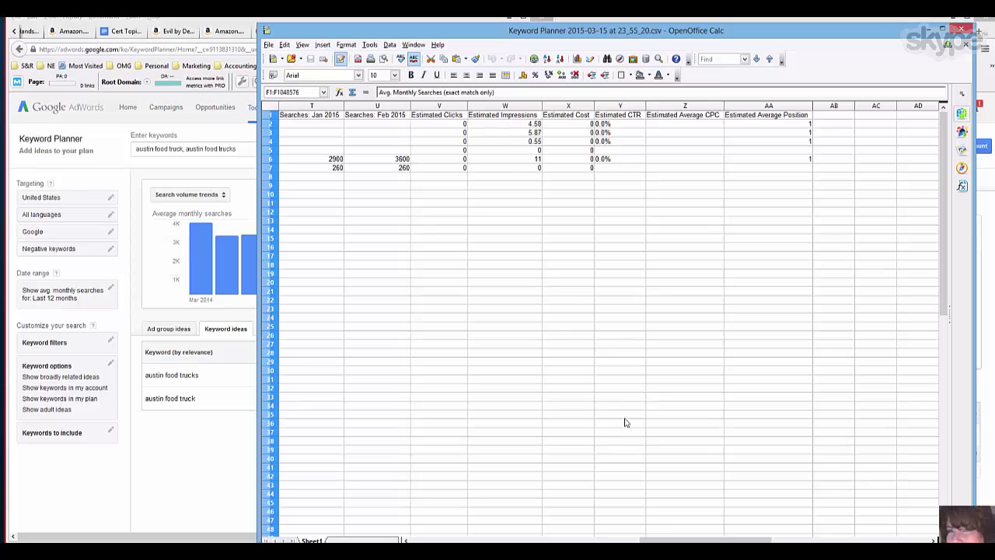
pyautogui.moveTo(646, 538); pyautogui.dragTo(416, 538)
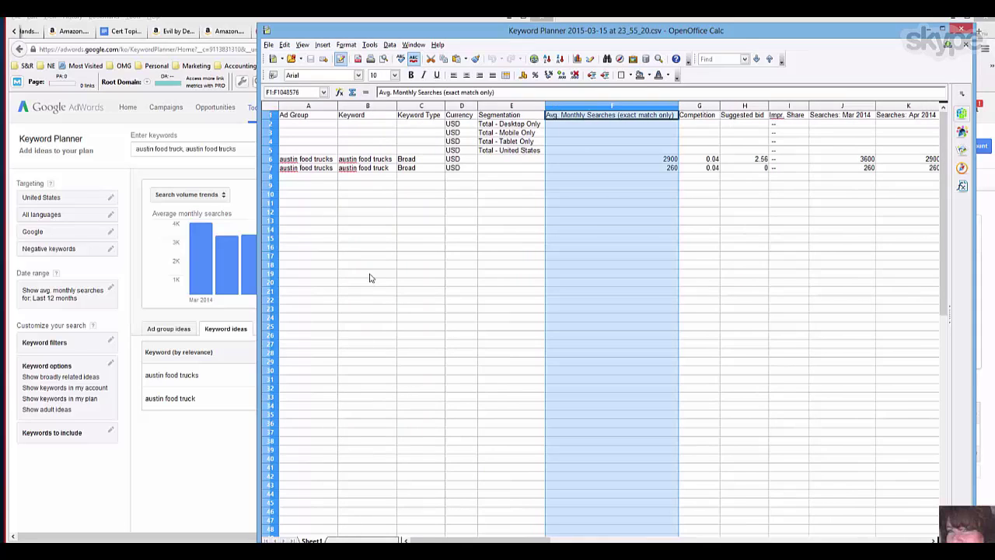
pyautogui.click(654, 159)
pyautogui.click(645, 170)
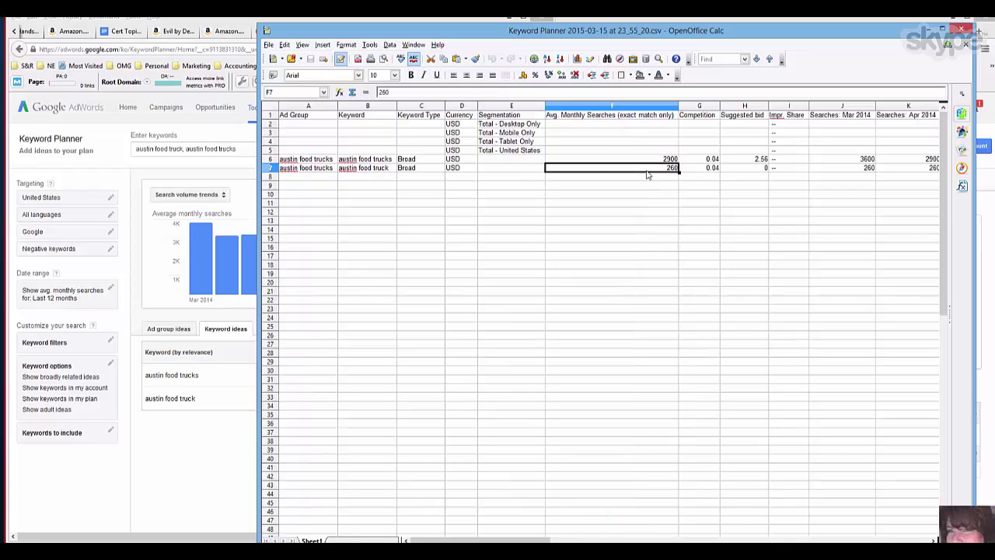